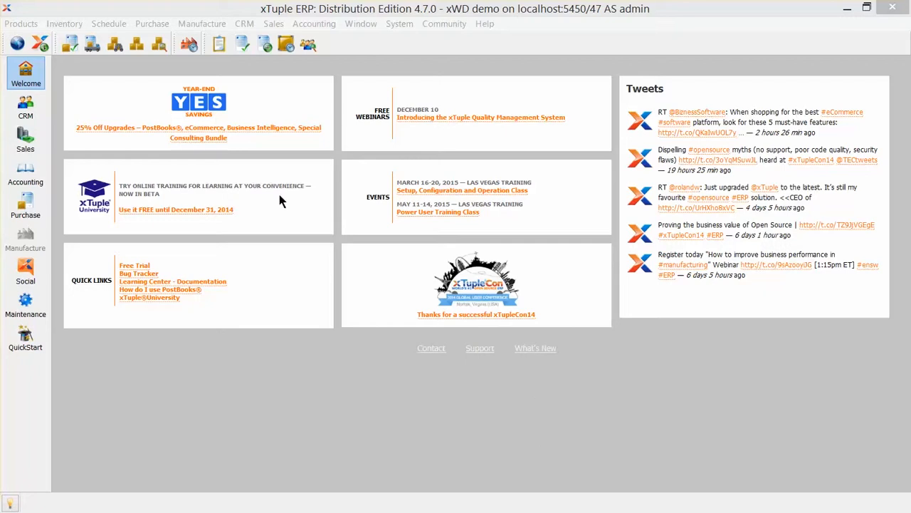
Start a new External Vendor Catalog configuration in the Products setup.
click(193, 9)
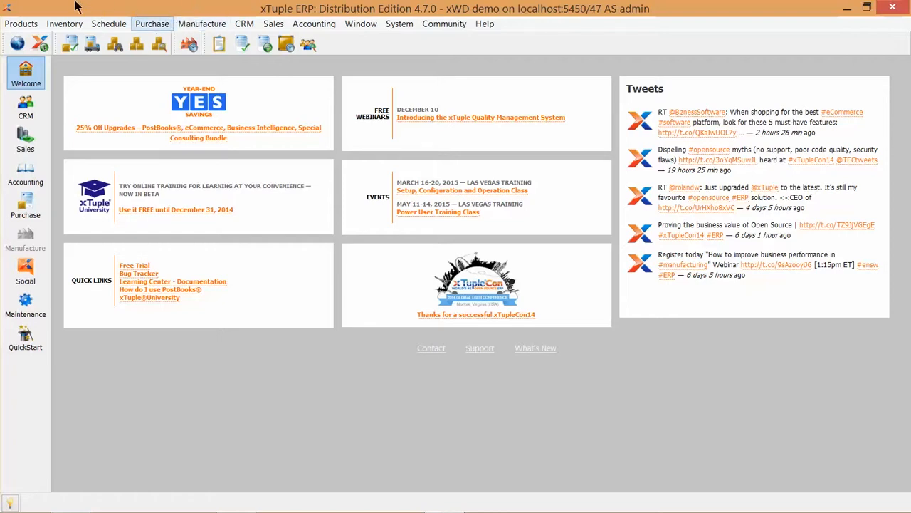
click(24, 25)
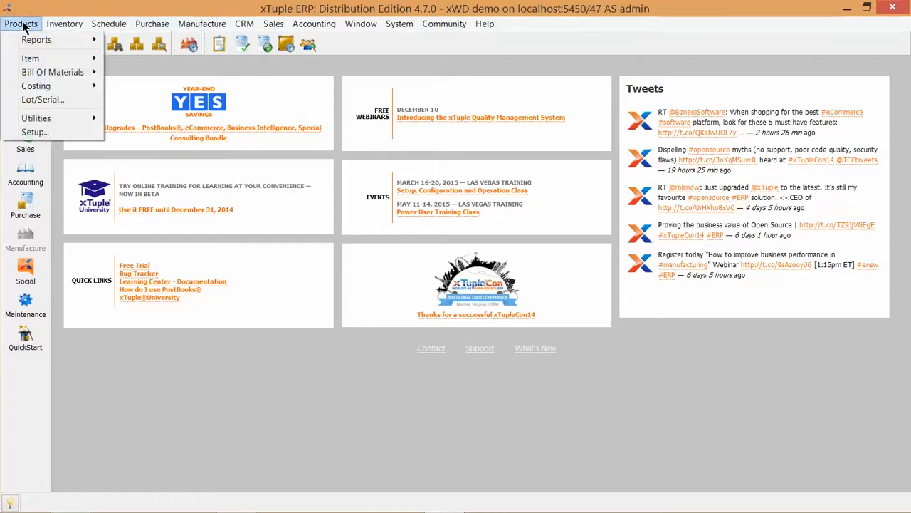
click(39, 130)
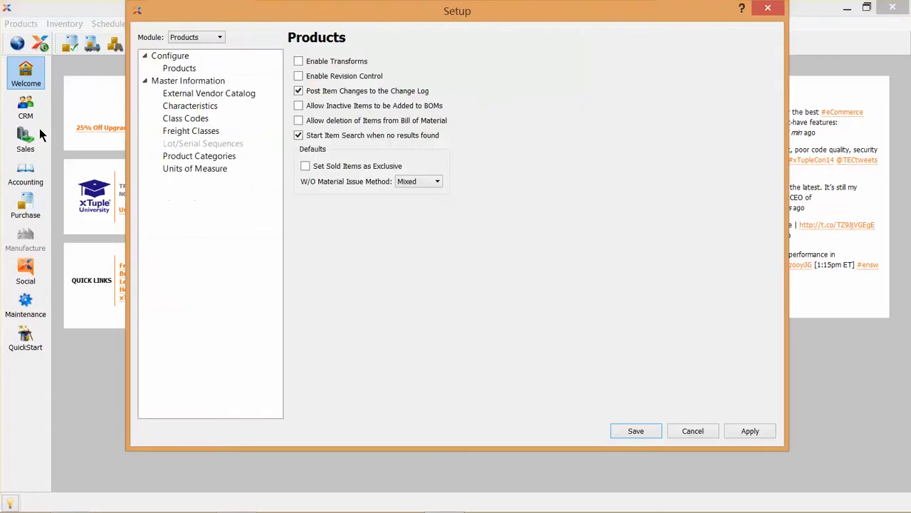
click(179, 98)
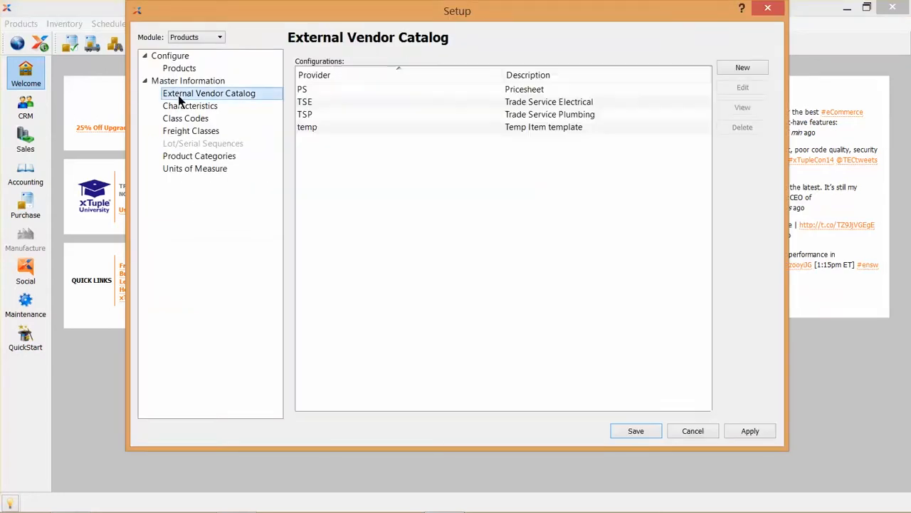
click(308, 102)
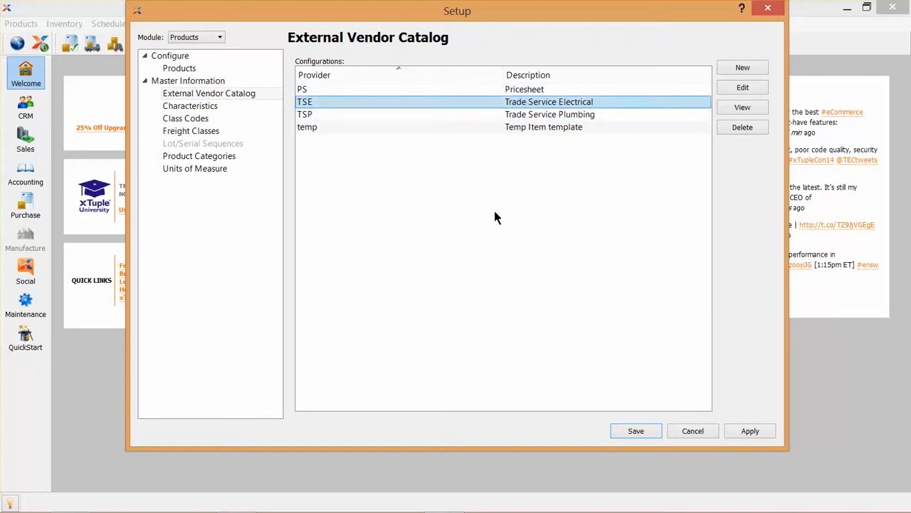
click(743, 68)
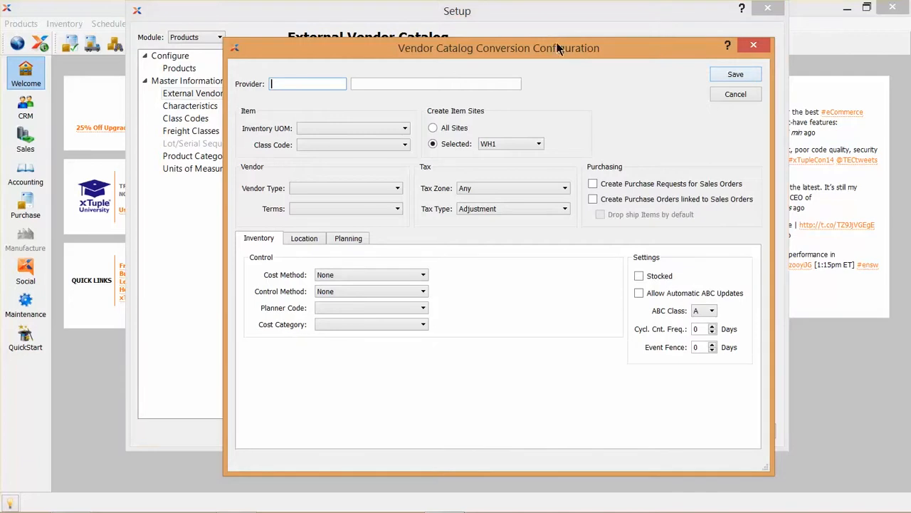
drag(557, 47, 563, 48)
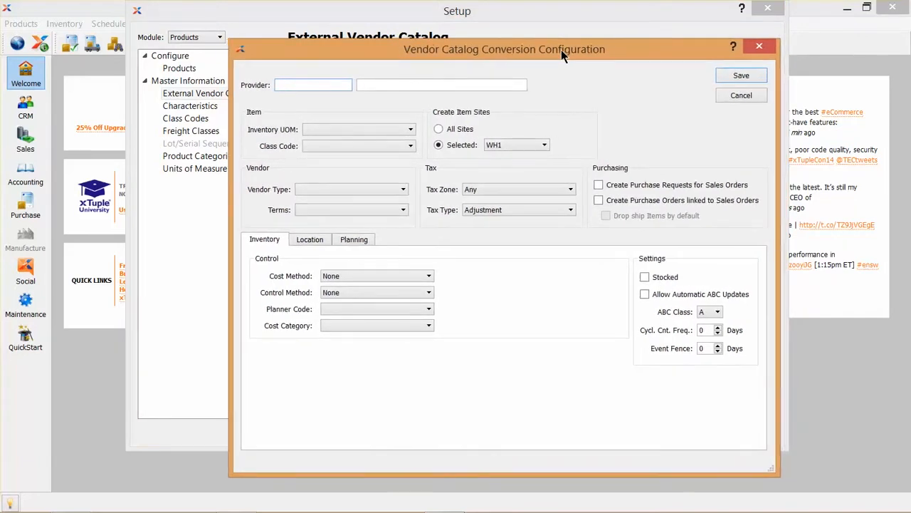
Enter TSE as the provider with the description Trade Service Elec.
text(TSE)
drag(324, 85, 226, 91)
click(369, 86)
text(Trade Service ELec)
key(BackSpace)
key(BackSpace)
key(BackSpace)
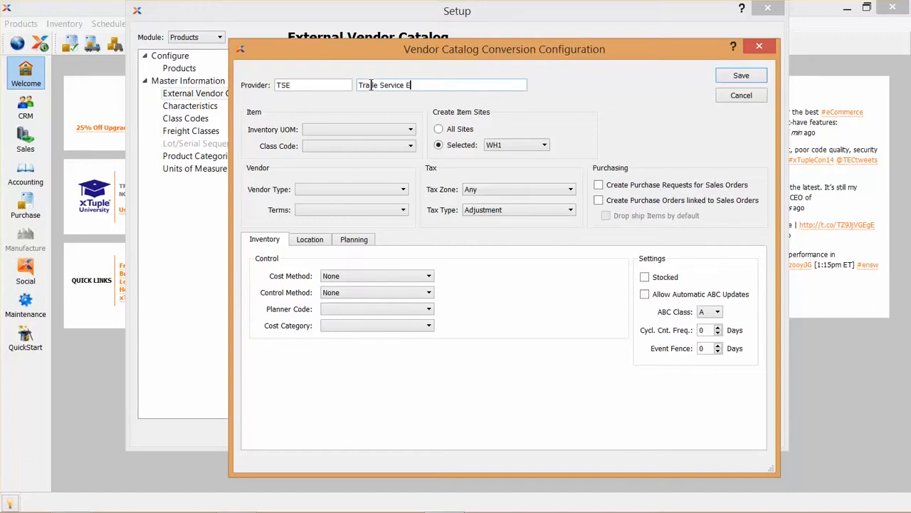
text(lec)
key(BackSpace)
key(BackSpace)
key(BackSpace)
text(lec)
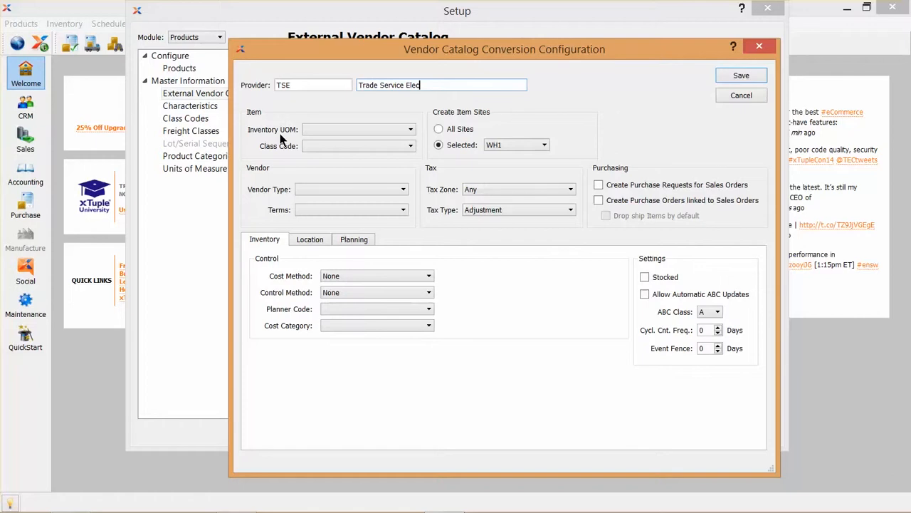
Set the item defaults to inventory UOM EA and class code 1-sold items.
click(345, 129)
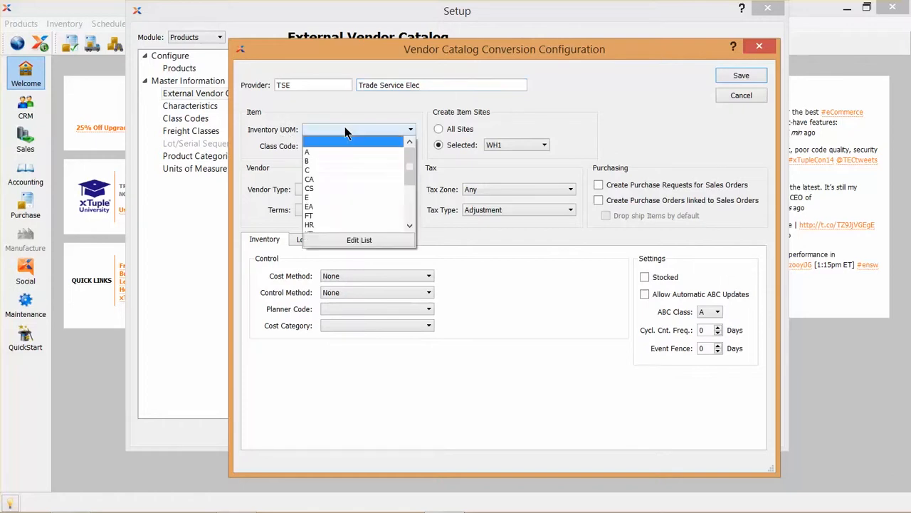
click(346, 206)
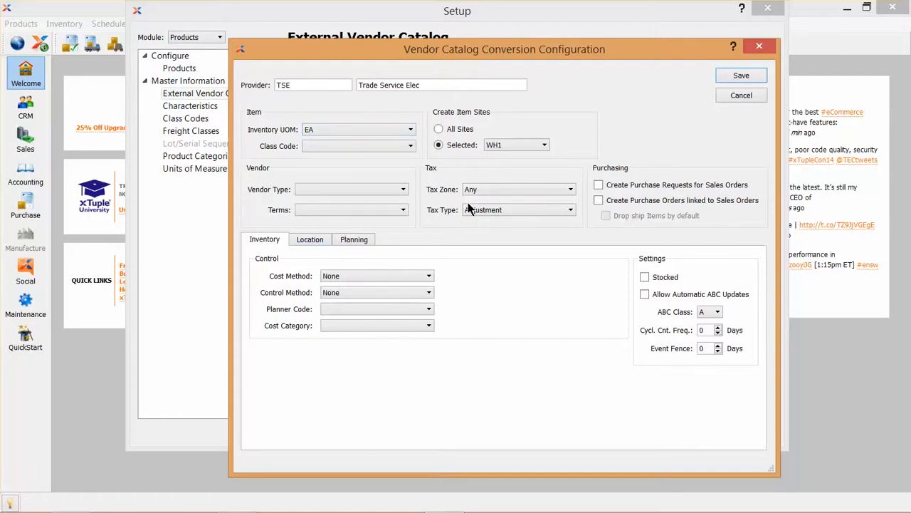
click(408, 147)
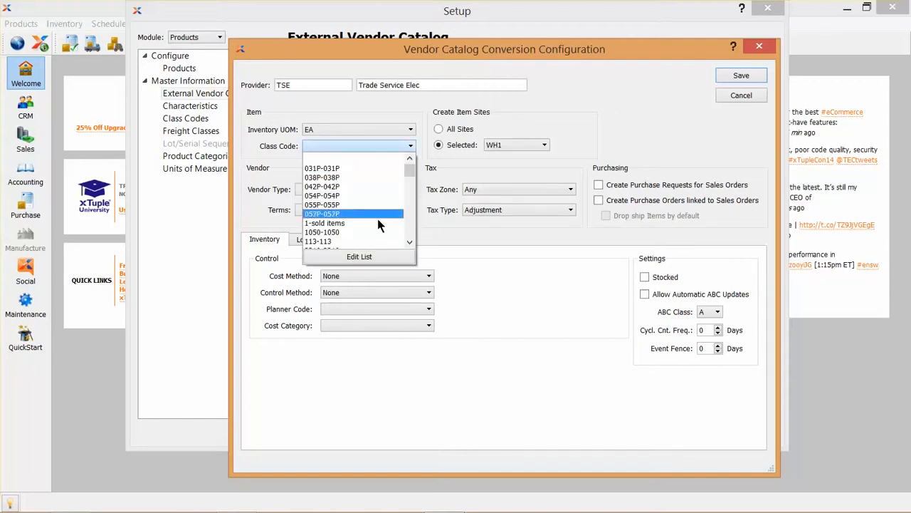
click(377, 223)
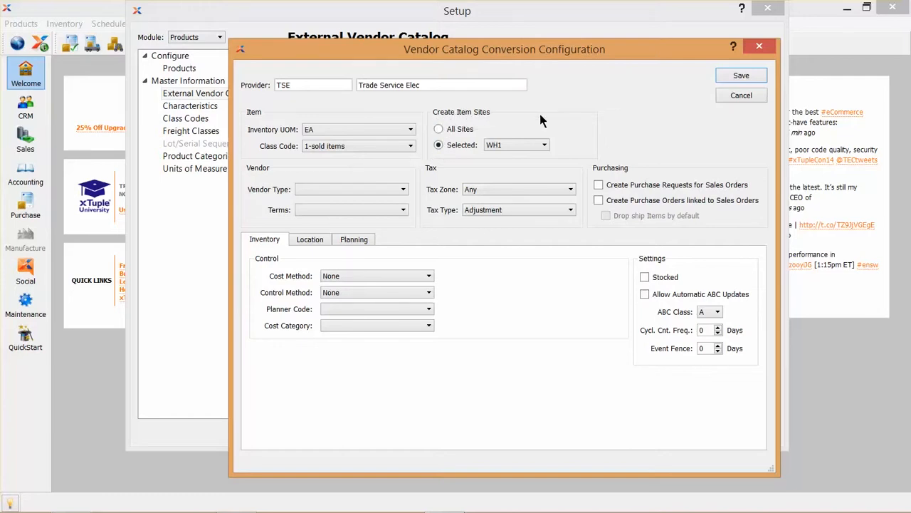
Set item sites to be created for All Sites.
click(438, 128)
click(439, 146)
click(528, 146)
click(528, 148)
click(438, 130)
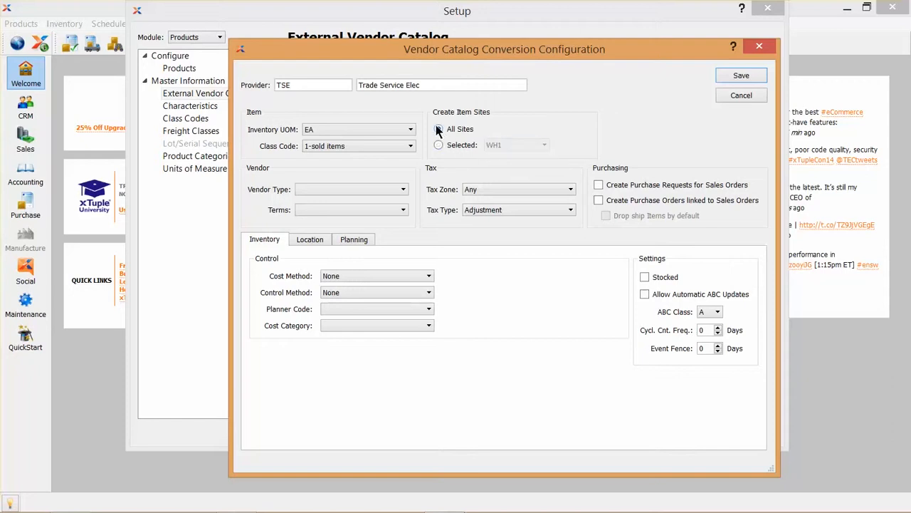
Set the vendor type to NORMAL-Normal Vendor with NET30-Net 30 Days terms and the tax type to Taxable.
click(312, 191)
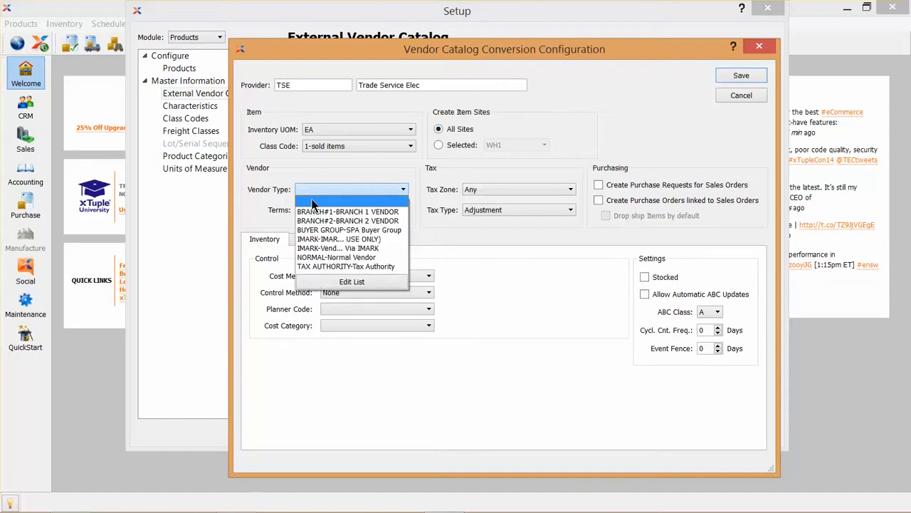
click(311, 257)
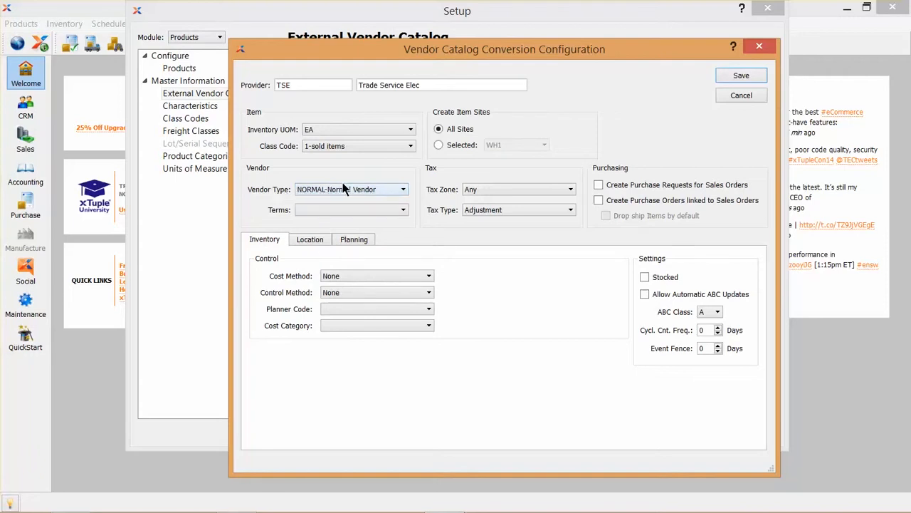
click(356, 207)
click(348, 252)
click(569, 211)
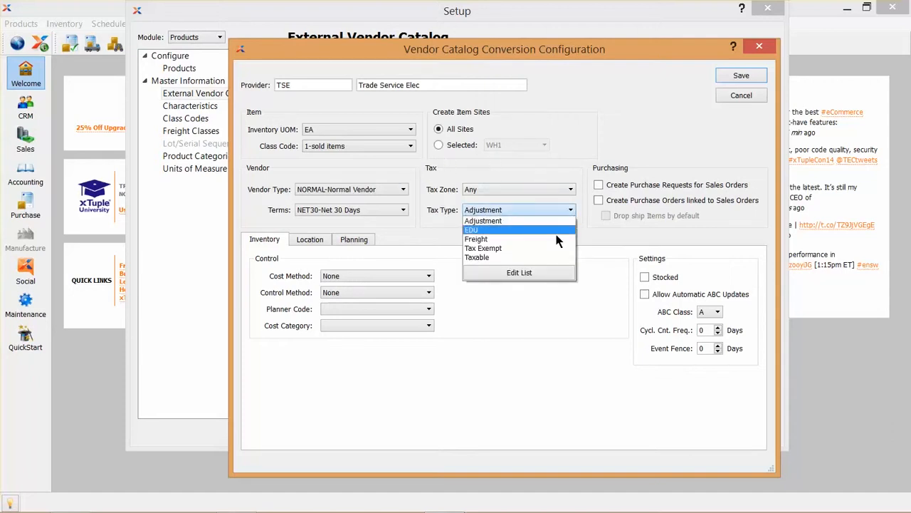
click(552, 257)
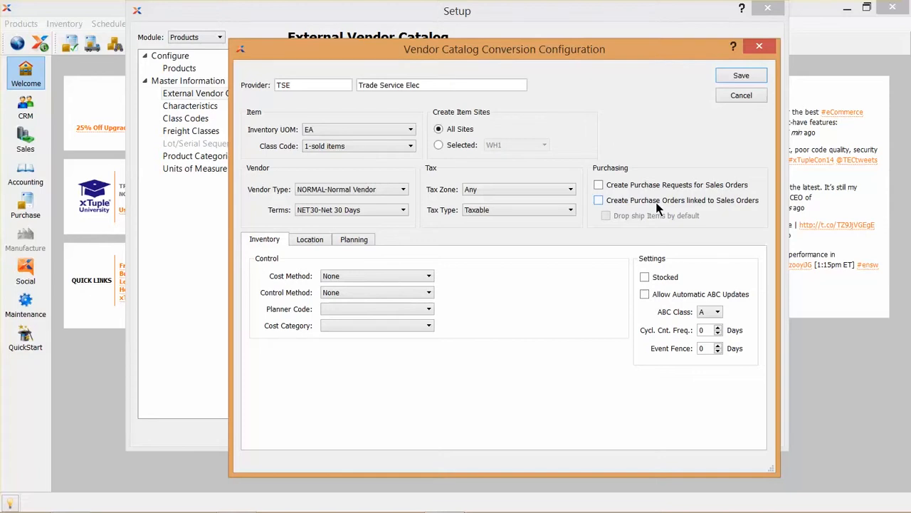
Enable Create Purchase Orders linked to Sales Orders and mark the catalog's items as Stocked.
click(600, 202)
click(599, 184)
click(598, 200)
click(644, 278)
Enforce order parameters with a reorder level of 1 and an order-up-to quantity of 0, and choose a planning system.
click(311, 240)
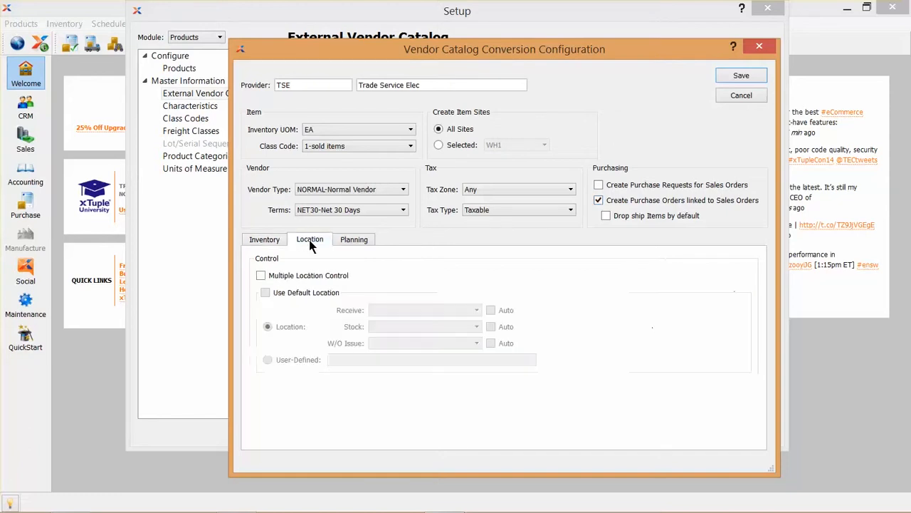
click(355, 241)
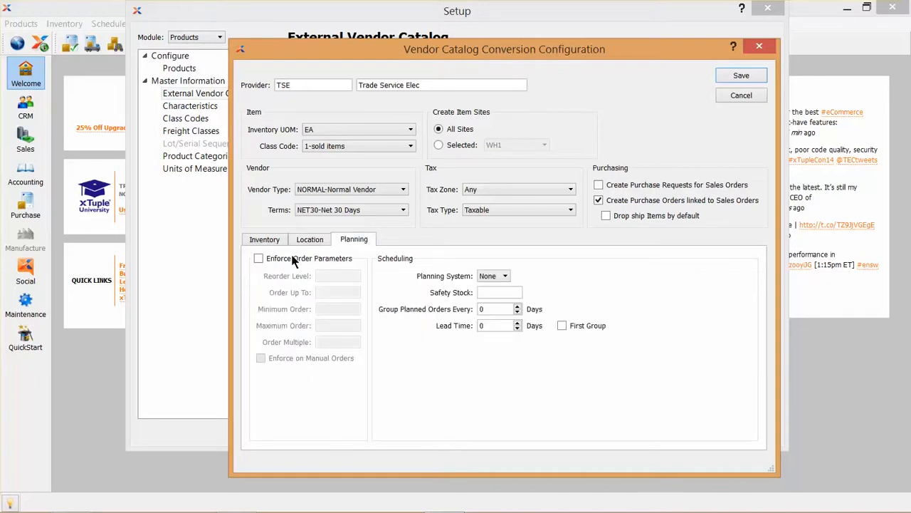
click(259, 260)
click(344, 276)
text(1)
key(Tab)
click(350, 292)
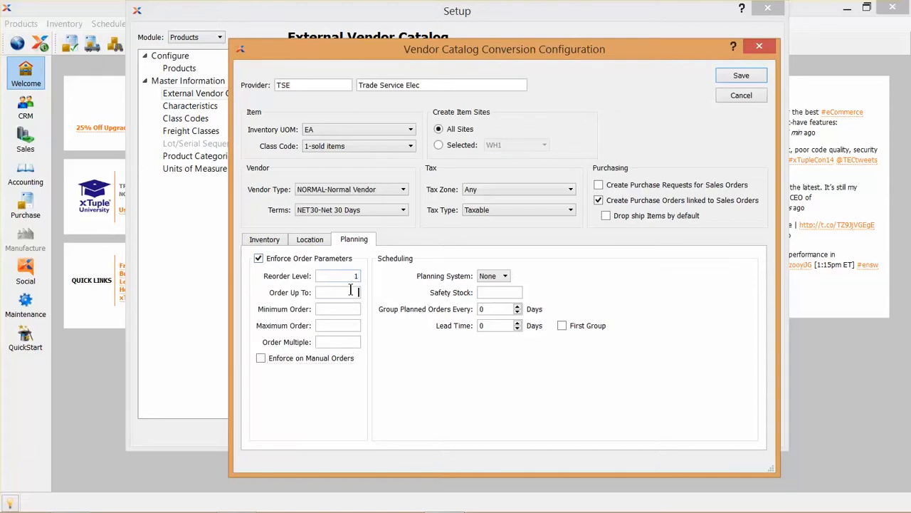
text(0)
click(491, 277)
click(487, 295)
Set the inventory cost method to Average and the control method to Regular.
click(276, 240)
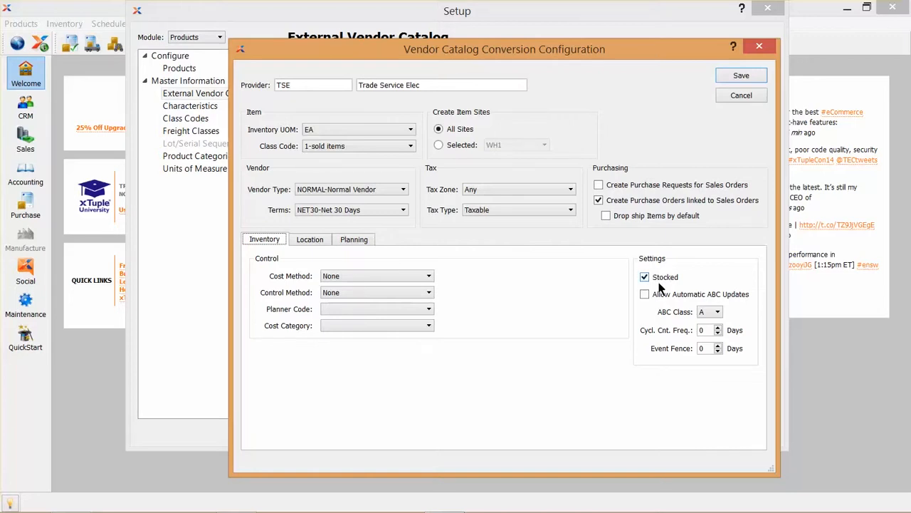
click(412, 275)
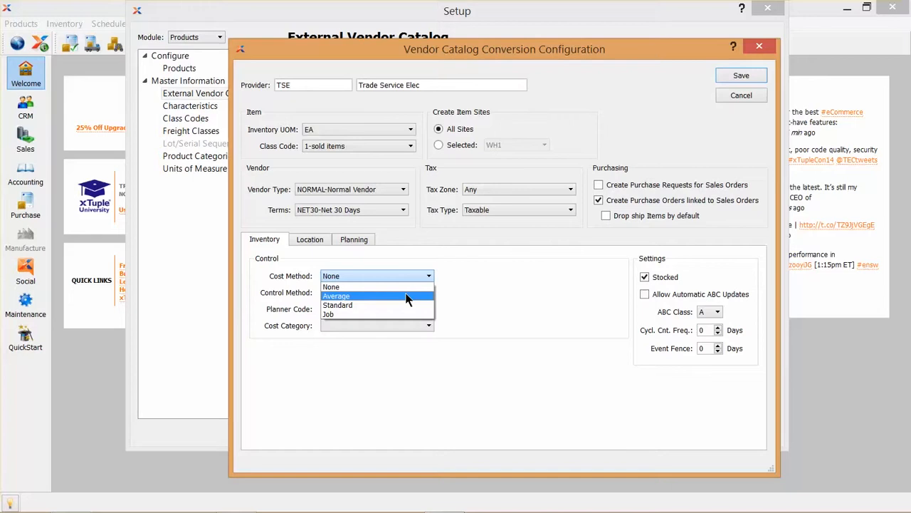
click(405, 295)
click(406, 294)
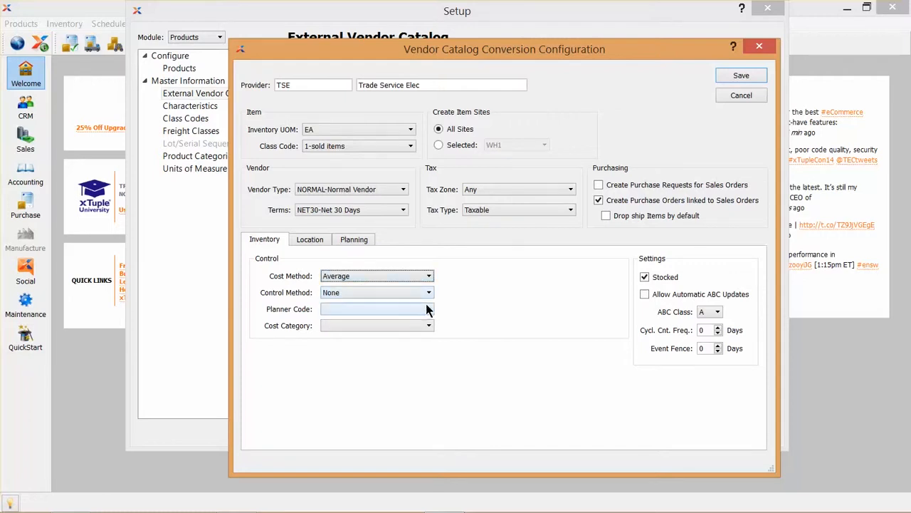
click(428, 294)
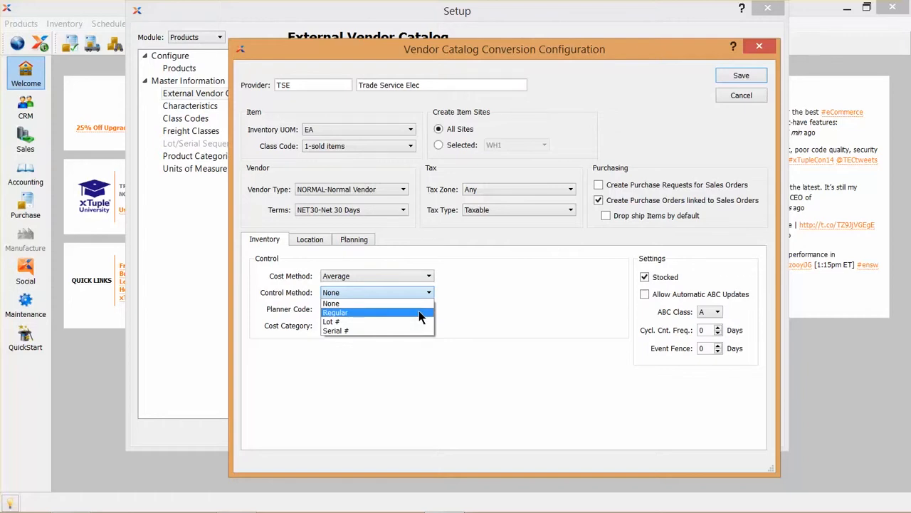
click(419, 312)
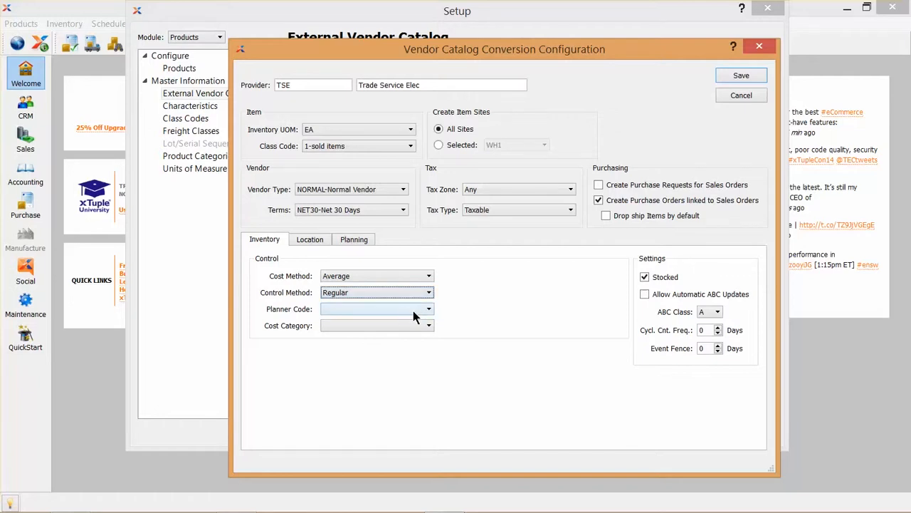
Assign planner code FG1-Finished Product - 1 and cost category CATEGORY1-Cost Category 1.
click(428, 310)
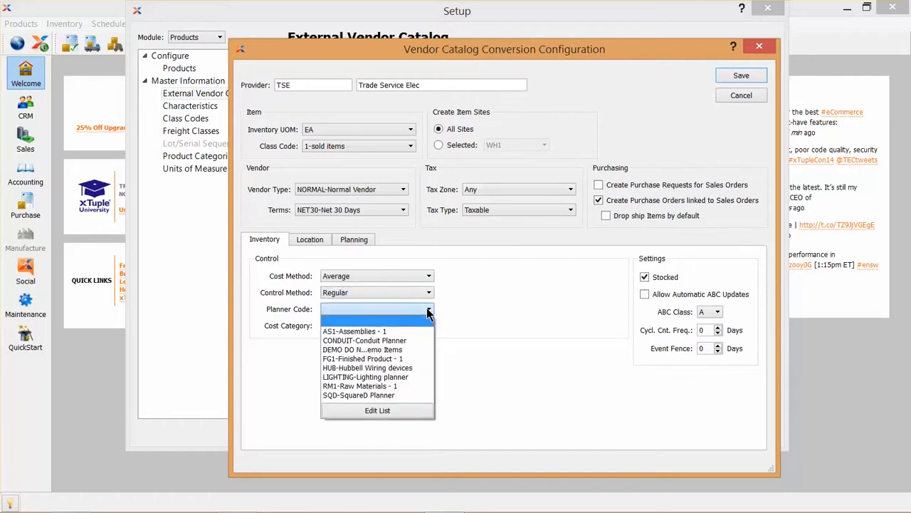
click(402, 358)
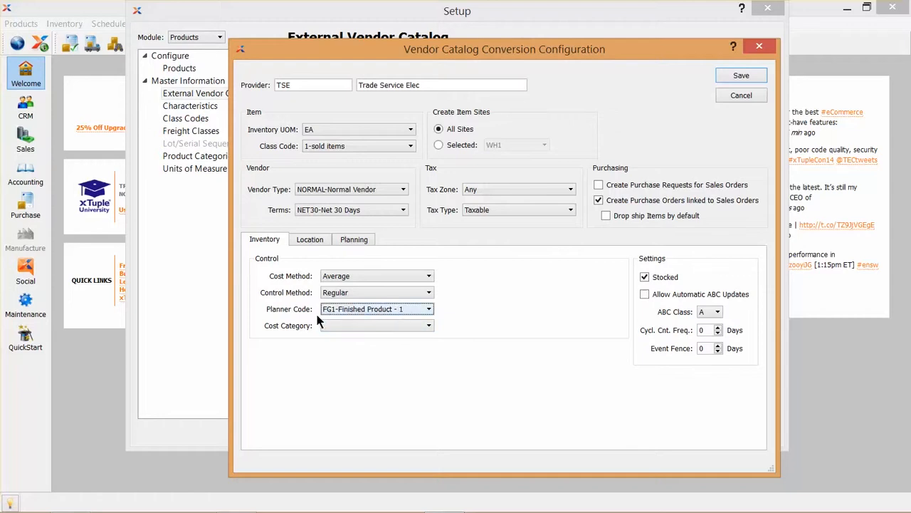
click(388, 327)
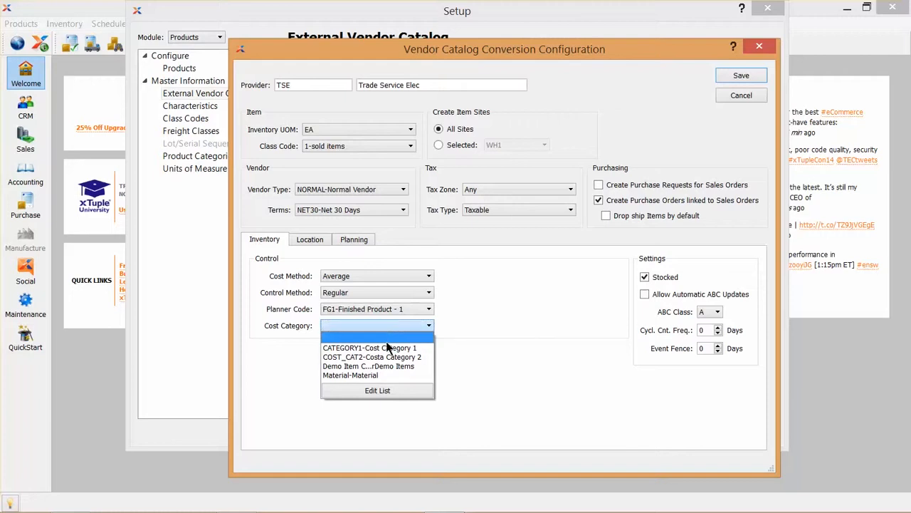
click(386, 348)
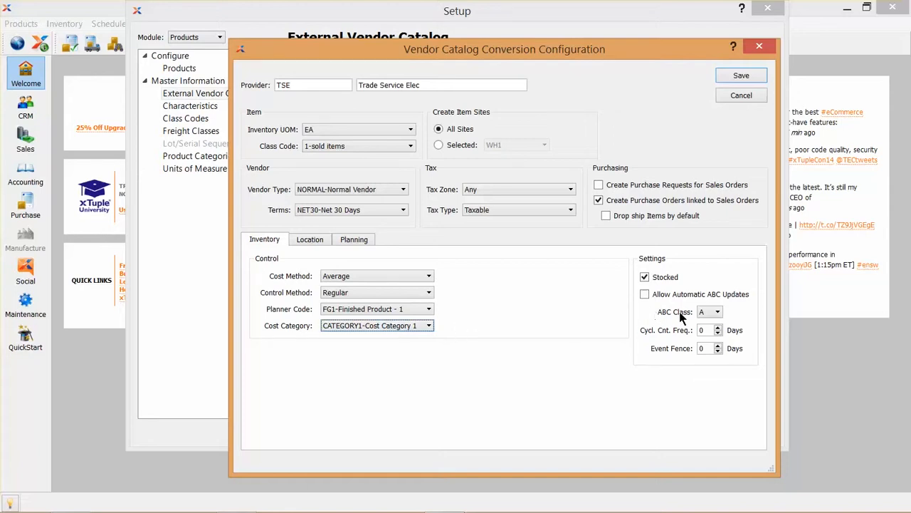
Allow automatic ABC updates and set the ABC class to C.
click(645, 296)
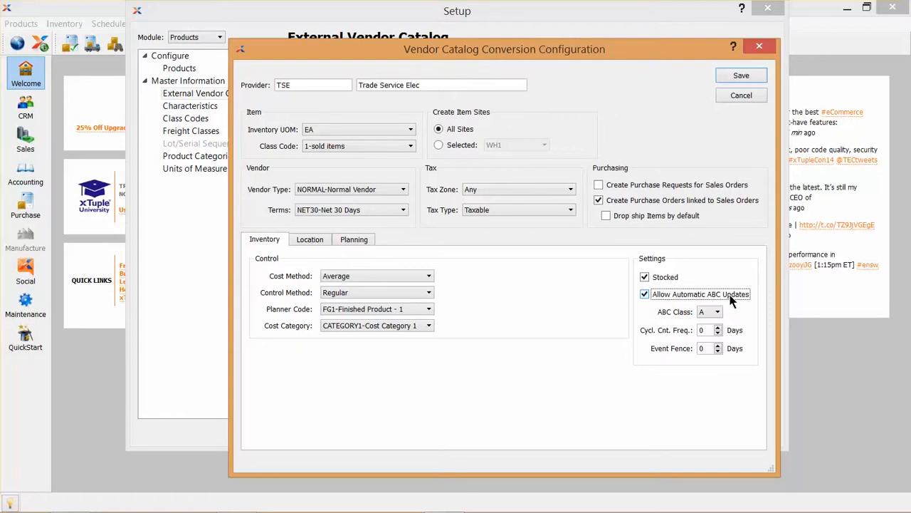
click(714, 312)
click(713, 342)
Set the cycle count frequency to 30 days and the event fence to 0 days.
double_click(705, 330)
text(30)
key(Tab)
text(45)
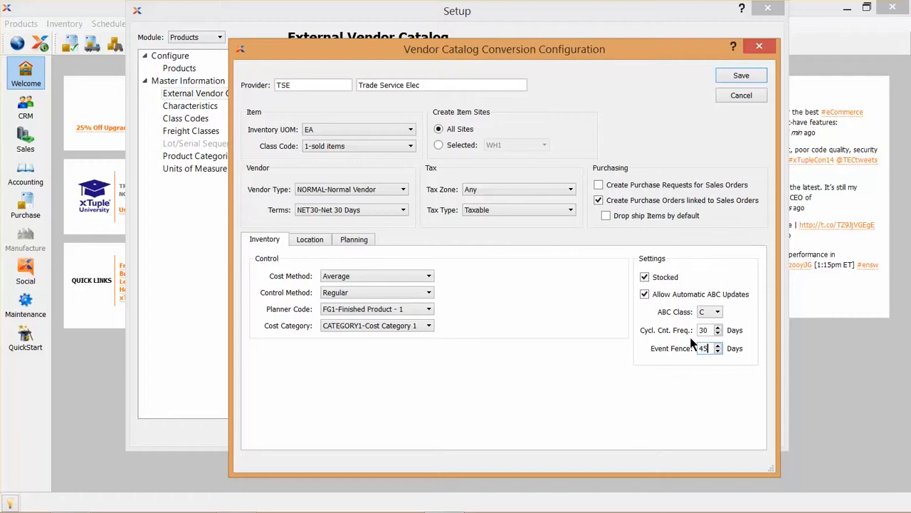
drag(709, 330, 689, 339)
drag(710, 348, 686, 350)
text(0)
click(306, 235)
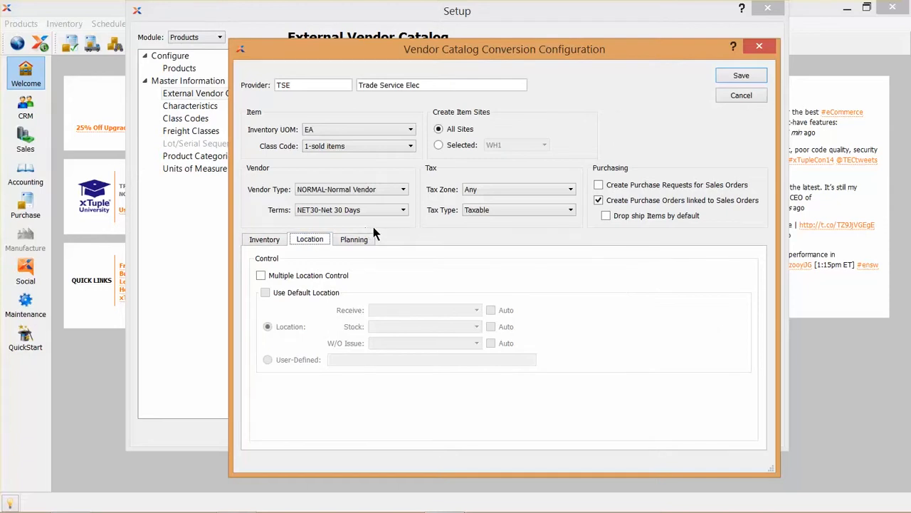
click(261, 276)
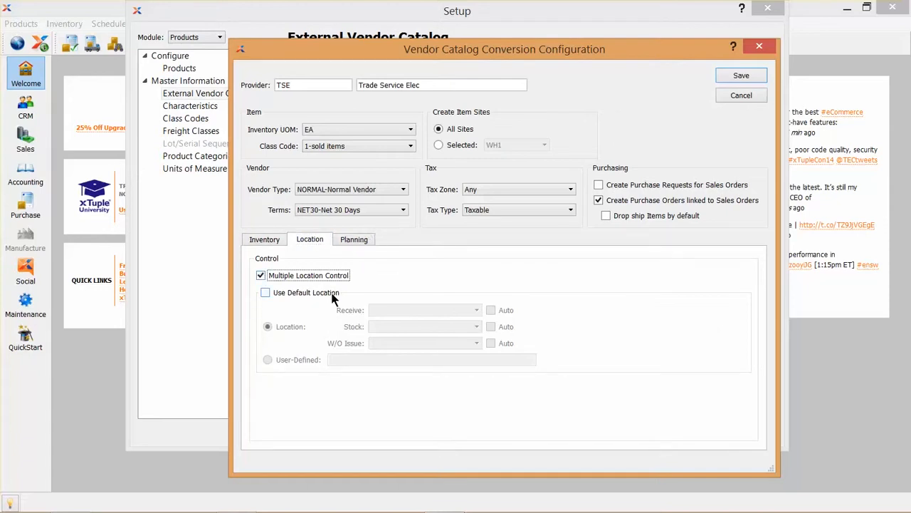
click(265, 294)
click(408, 311)
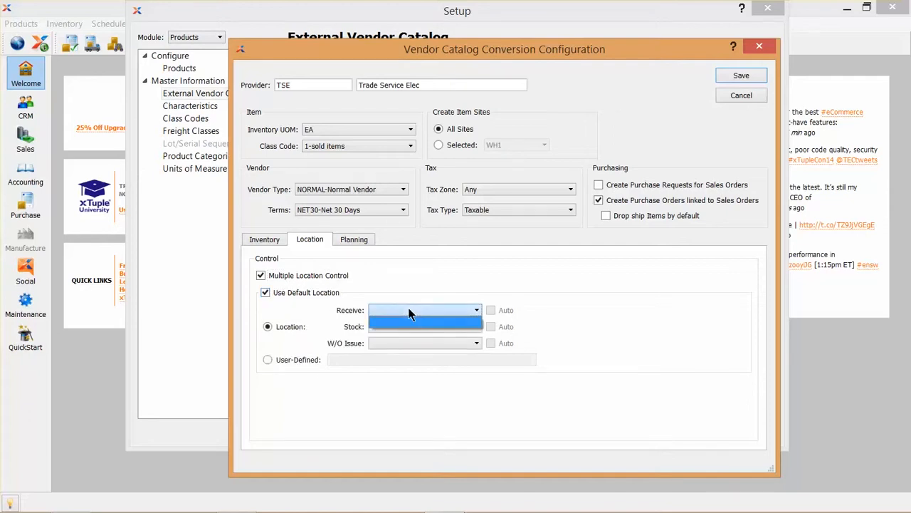
click(410, 313)
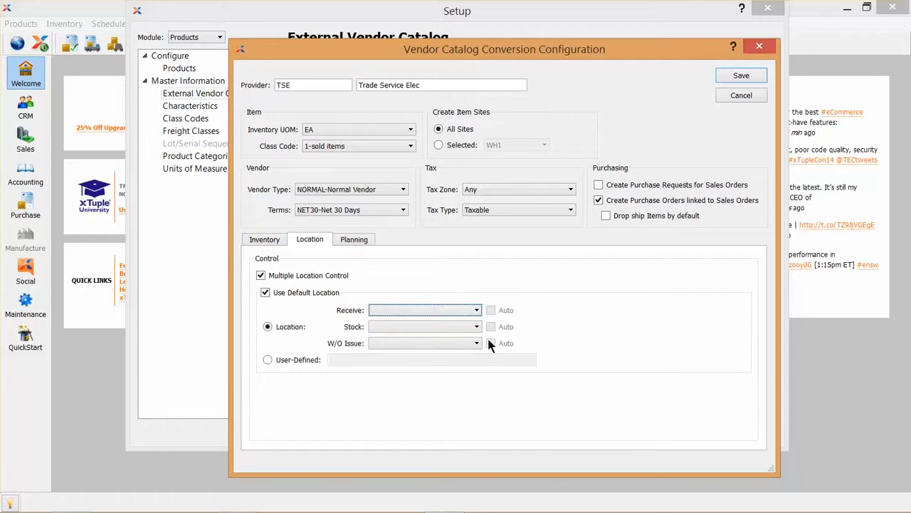
click(264, 292)
click(262, 277)
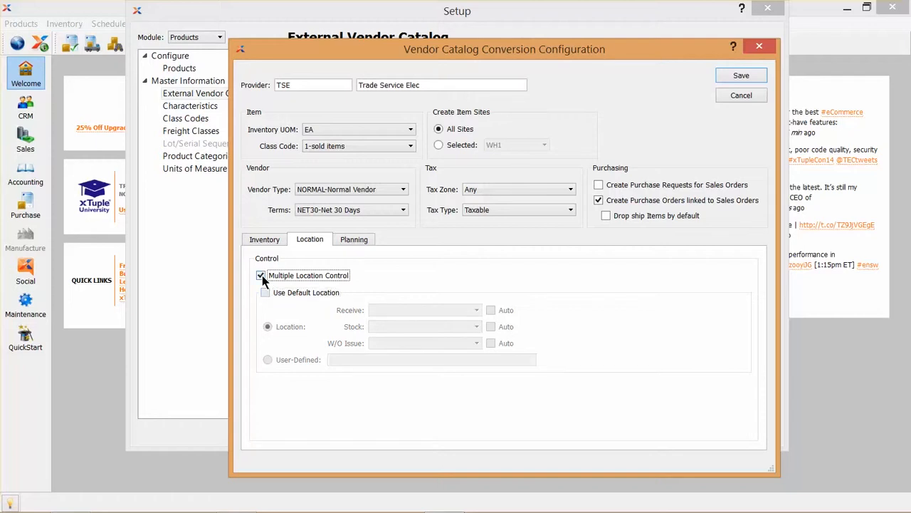
Review the planning, location and inventory defaults, and highlight the description of provider TSE.
click(352, 241)
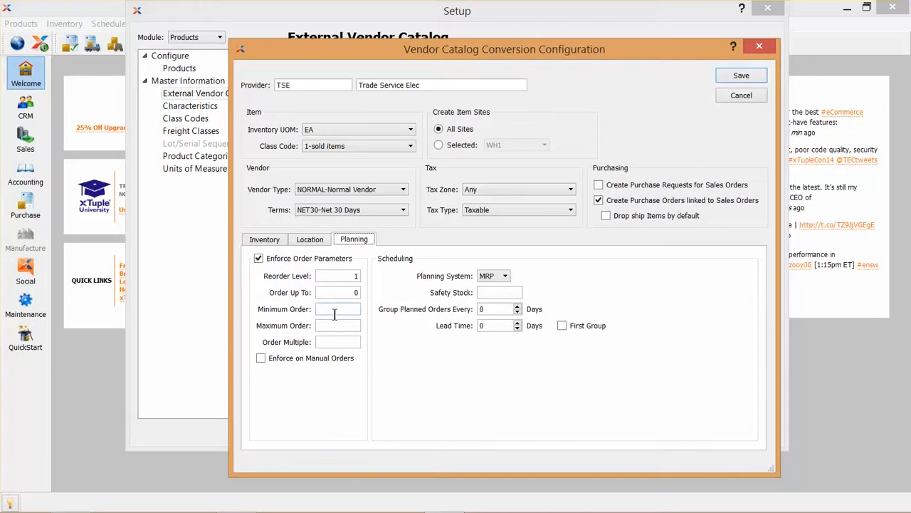
click(310, 239)
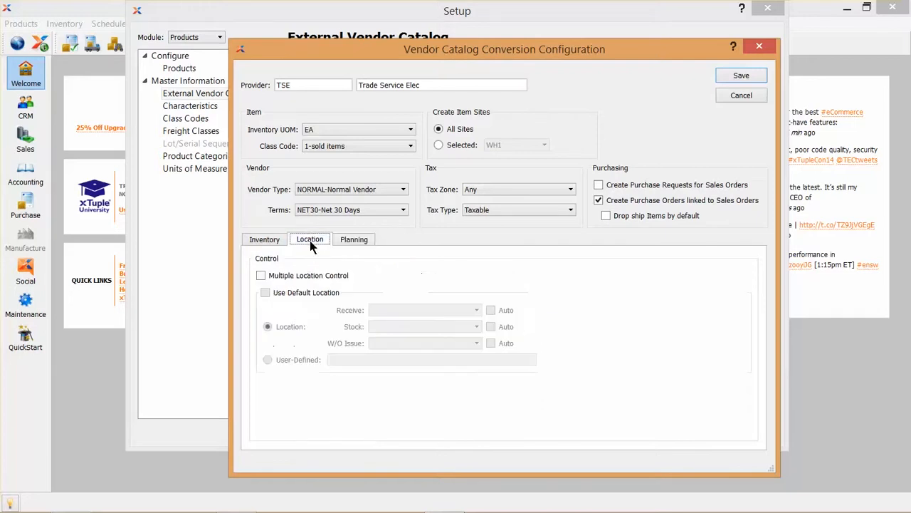
click(273, 241)
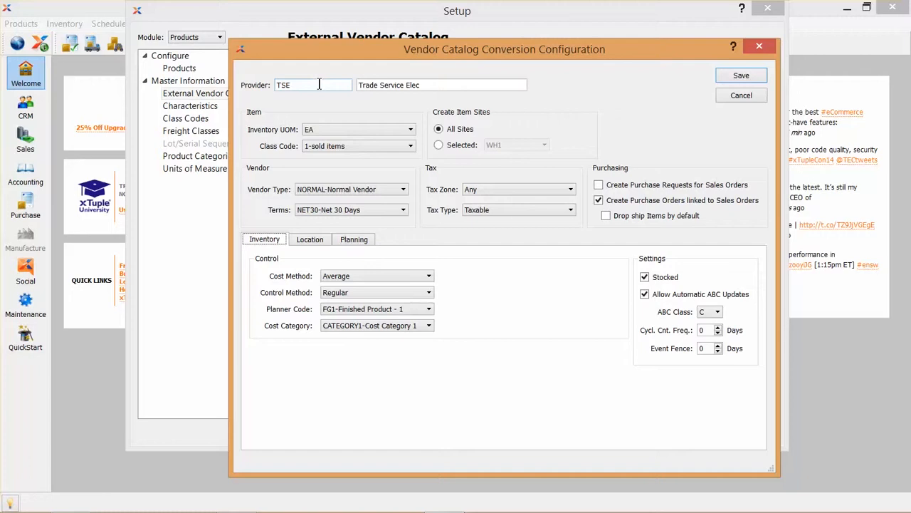
drag(422, 84, 339, 78)
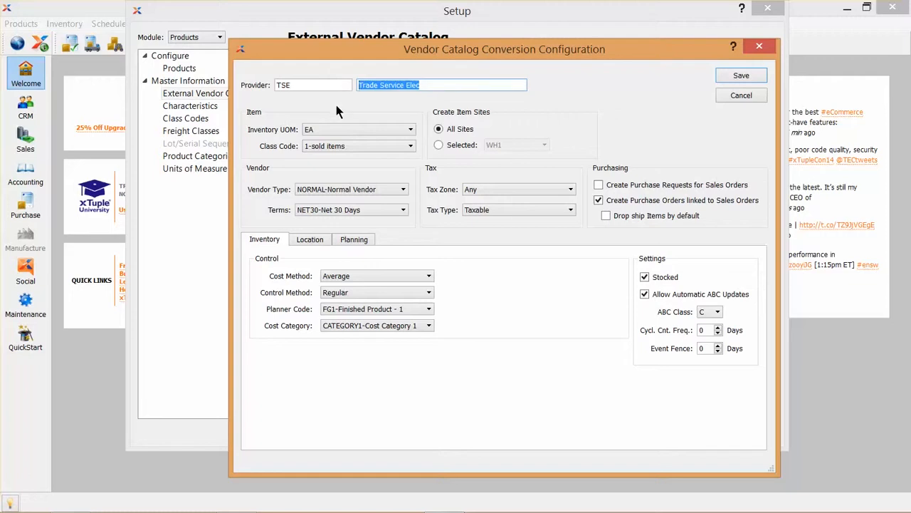